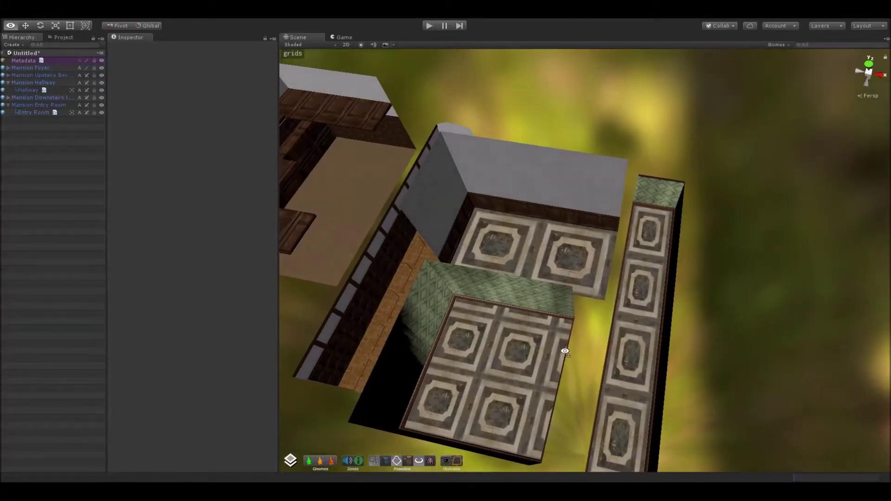
Step: Slide the wood-floored downstairs hallway into the neighbouring marble-floored entry room so that their volumes overlap
middle_click_drag(565, 356, 547, 228)
left_click_drag(547, 227, 626, 193, "alt")
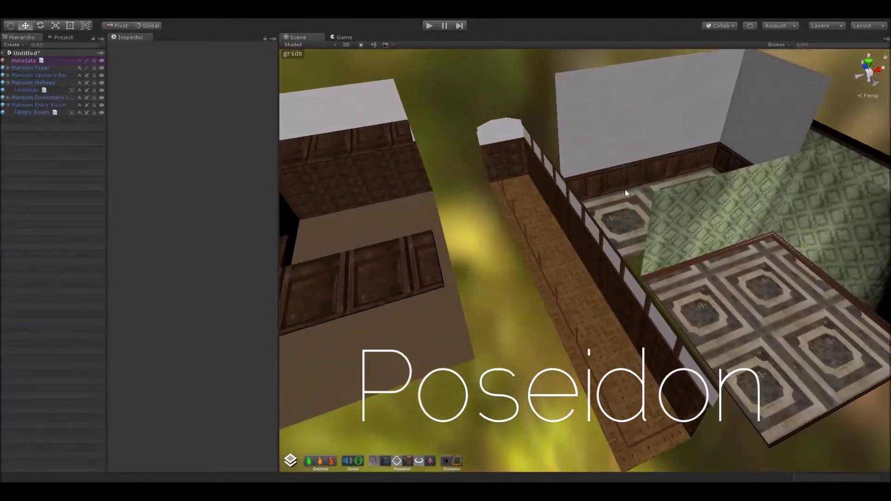
left_click_drag(591, 263, 615, 252)
left_click(541, 372)
left_click_drag(542, 371, 556, 319, "alt")
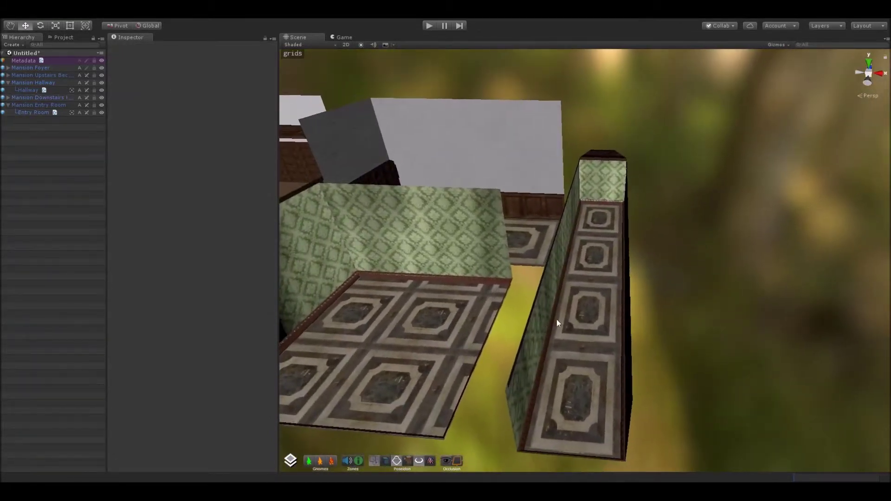
Step: Move the narrow green-wallpapered hallway sideways into the adjoining wallpapered bedroom
left_click(548, 314)
left_click_drag(596, 283, 566, 280)
left_click(626, 299)
Step: Move the Mansion Foyer along the X axis to about -9.01, towards the other mansion rooms
key("d")
right_click_drag(626, 298, 485, 235)
key("w")
key("w")
left_click_drag(486, 235, 592, 254, "alt")
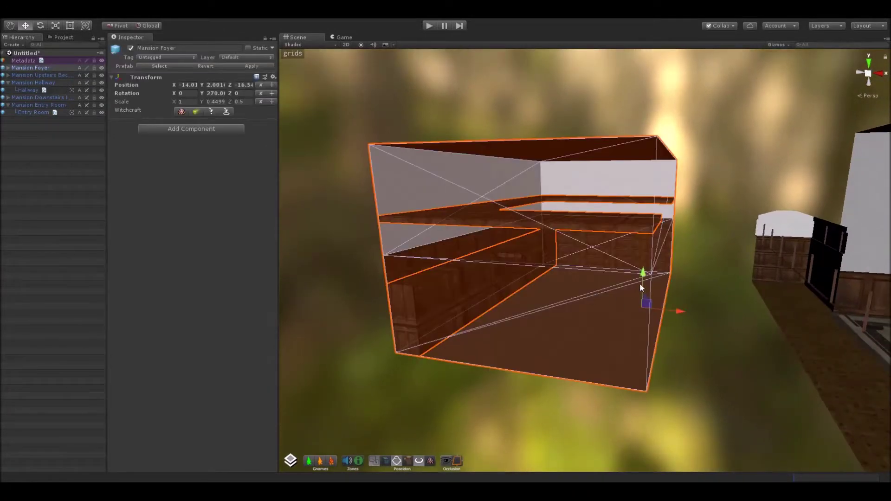
left_click_drag(678, 309, 782, 322)
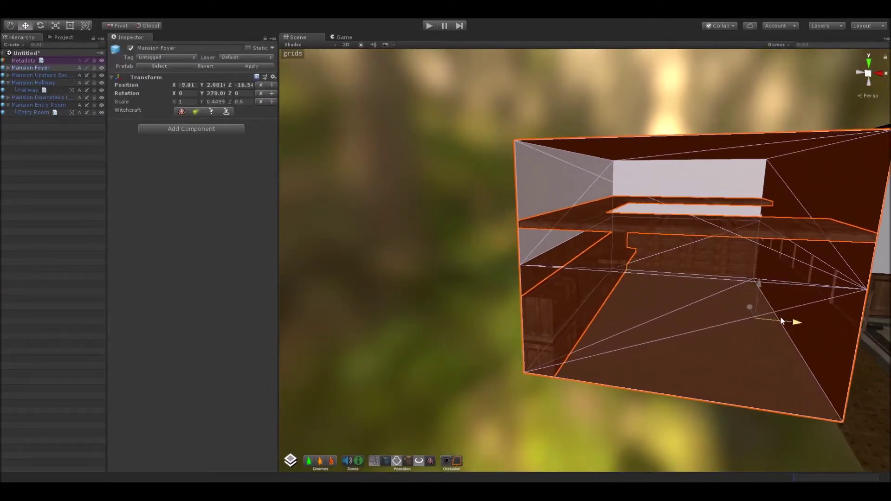
left_click(698, 426)
Step: Examine the openings between the joined foyer, hallways, entry room and wallpapered bedroom from inside and outside
key("w")
right_click_drag(698, 395, 427, 370)
key("w")
key("w")
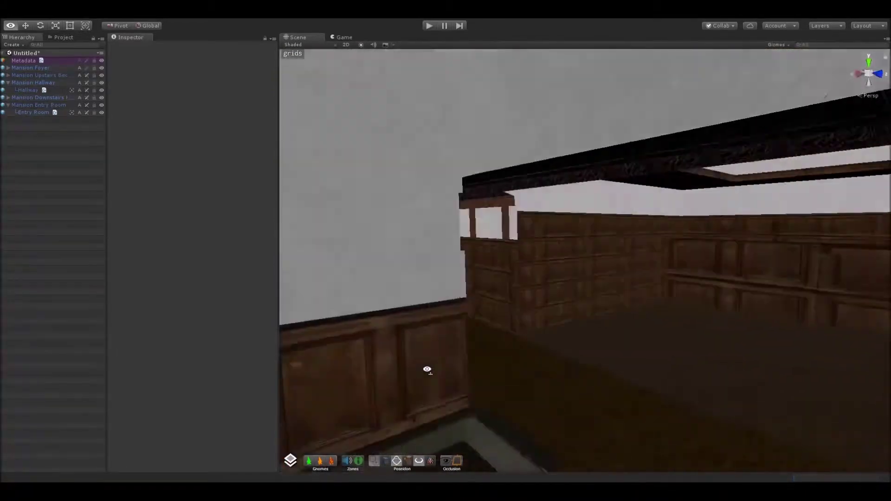
mouse_move(329, 380)
right_mouse_down()
mouse_move(185, 353)
mouse_move(327, 363)
right_mouse_up()
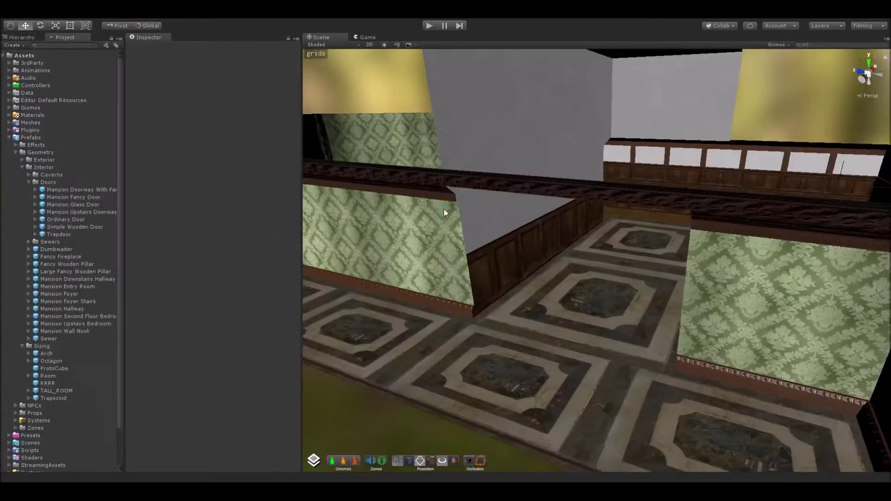
right_click_drag(444, 209, 771, 278)
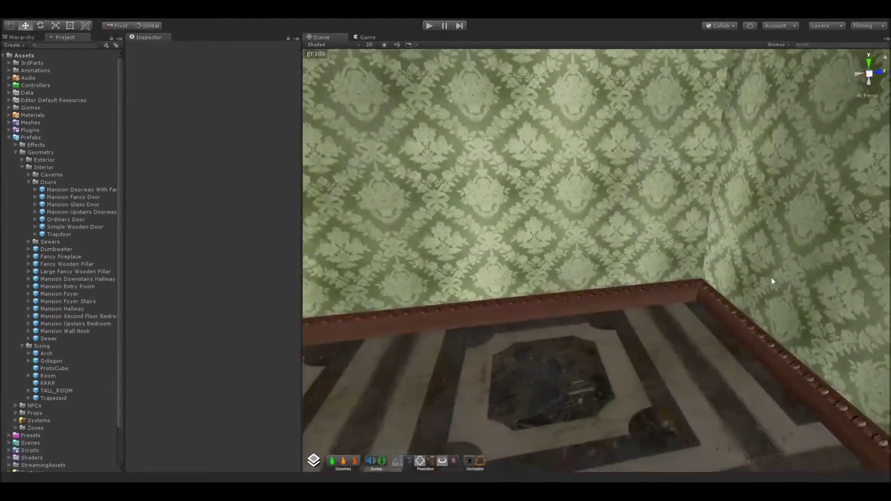
right_click_drag(700, 296, 481, 308)
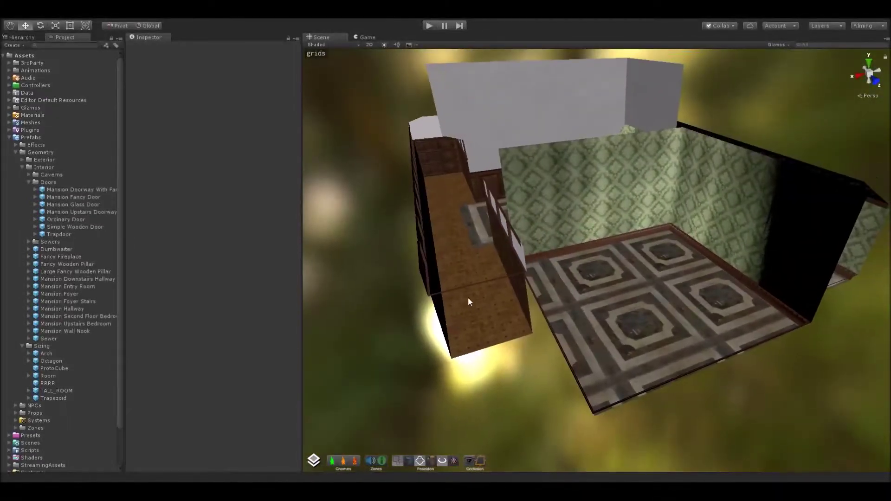
Step: Move the Mansion Downstairs Hallway (1) sideways until it runs into the wallpapered bedroom
left_click(468, 299)
left_click_drag(422, 234, 436, 239)
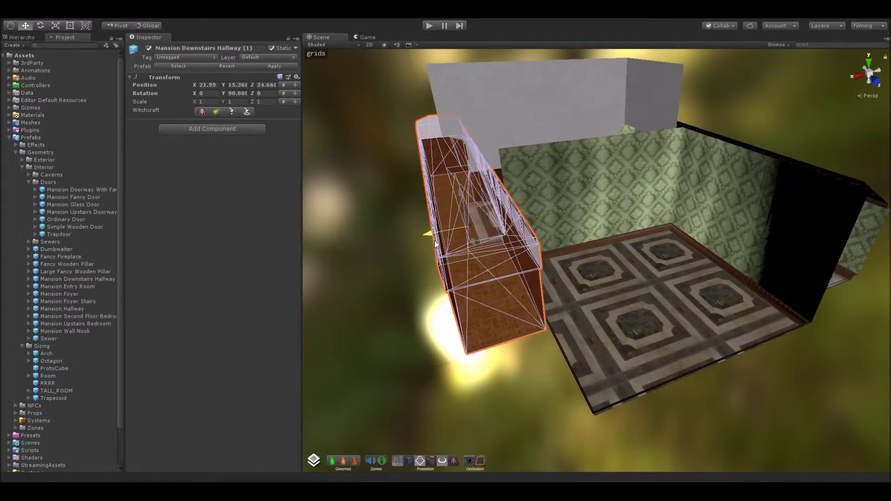
left_click(499, 354)
right_click_drag(500, 355, 605, 312)
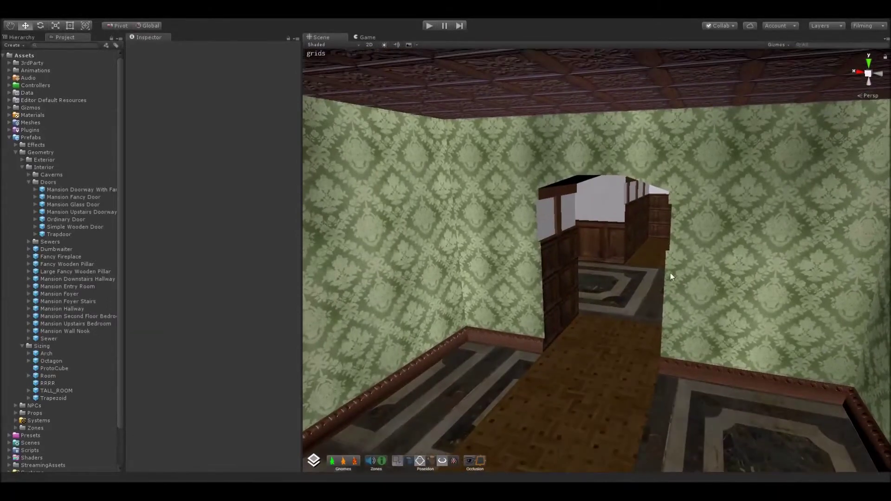
right_click_drag(671, 276, 645, 329)
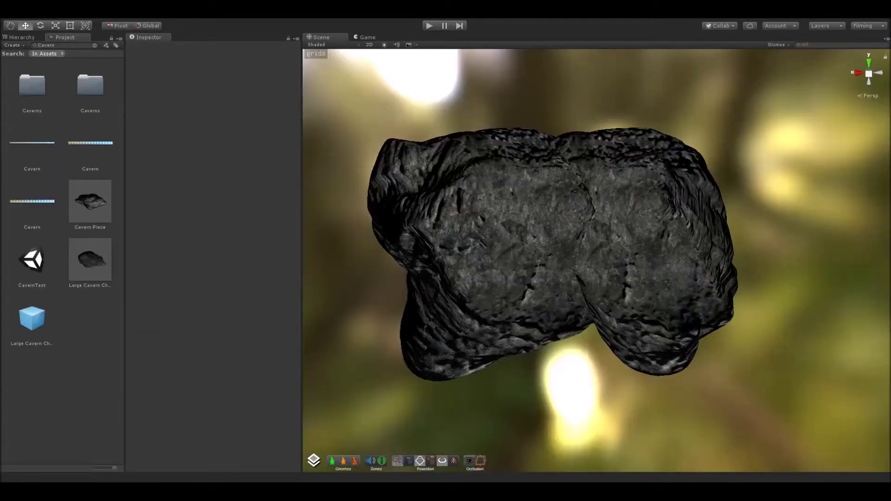
Step: Inspect the Large Cavern Chamber and how it overlaps the neighbouring cavern chamber
right_click_drag(526, 260, 488, 246)
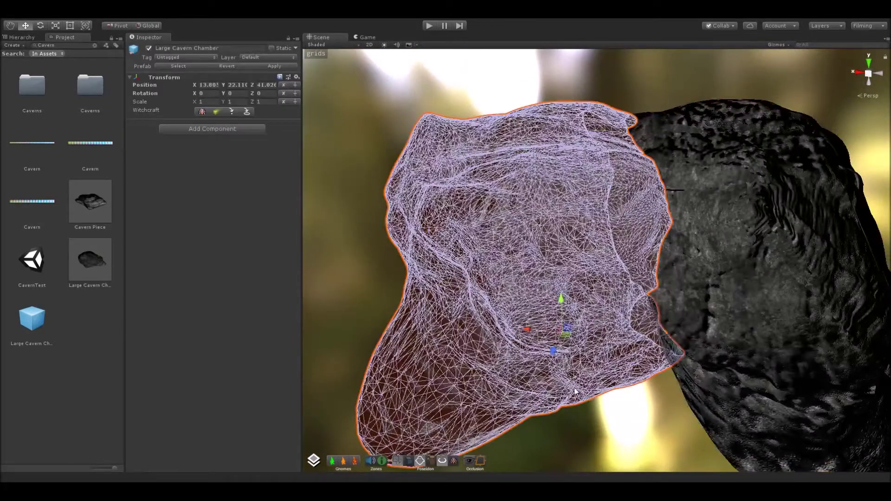
right_click_drag(567, 343, 553, 329)
right_click_drag(558, 378, 469, 347)
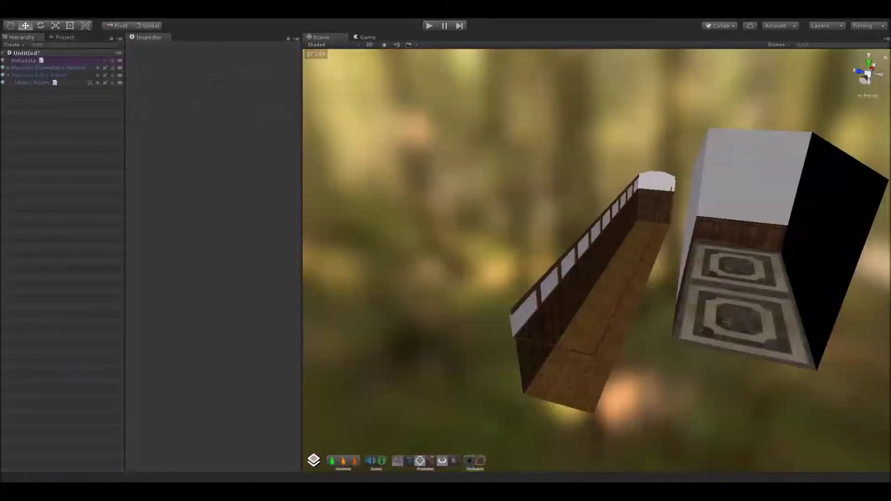
Step: Move the Entry Room child mesh to Z 5.5 and shift it vertically so it cuts into the downstairs hallway
right_click_drag(685, 303, 695, 319)
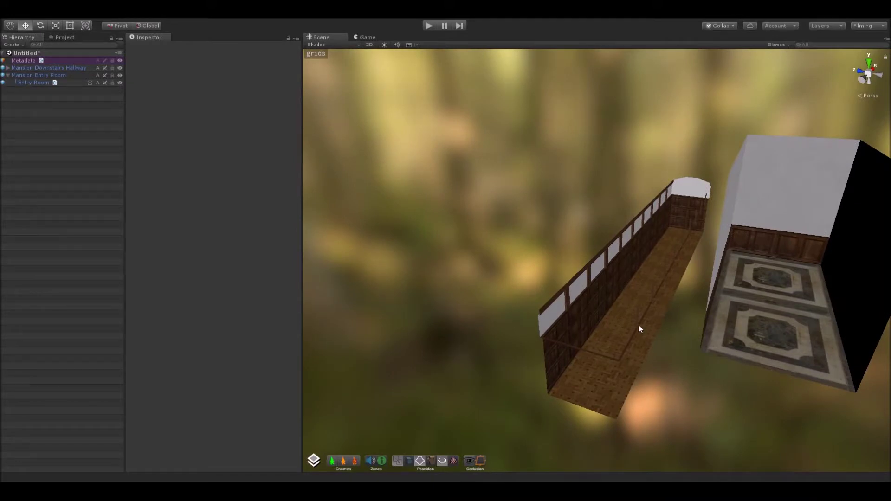
middle_click_drag(658, 325, 644, 323)
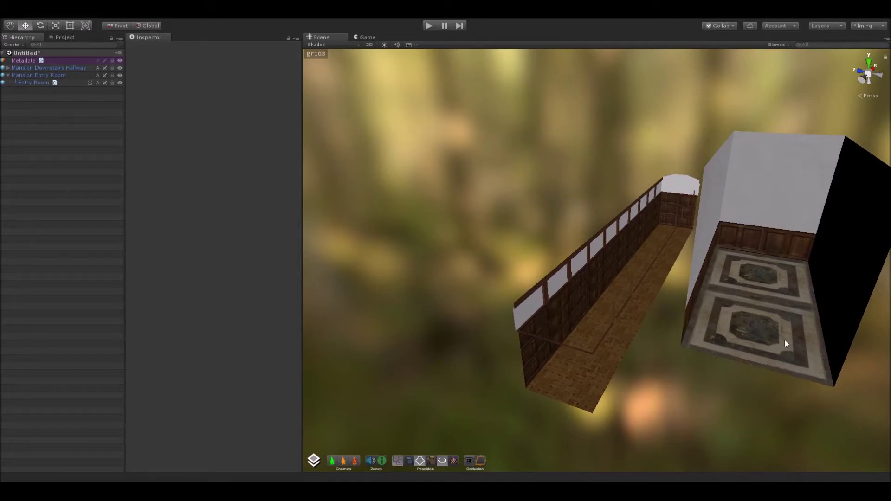
left_click_drag(770, 327, 750, 317, "alt")
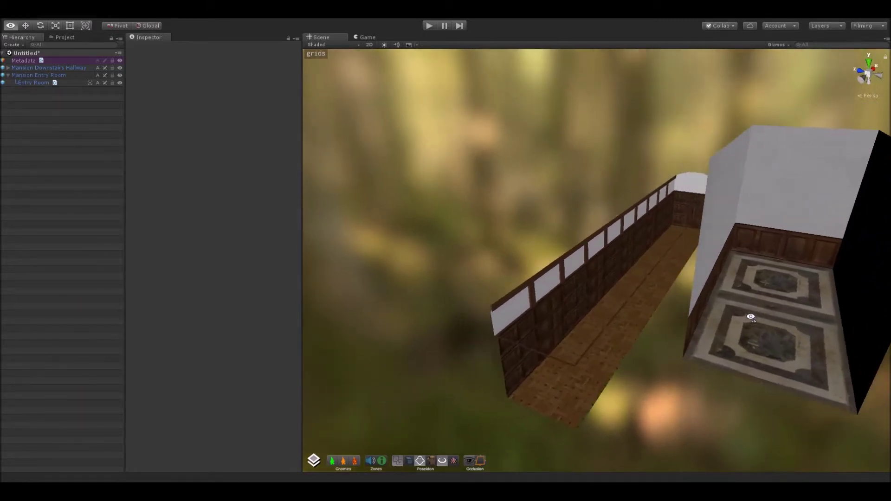
left_click(779, 320)
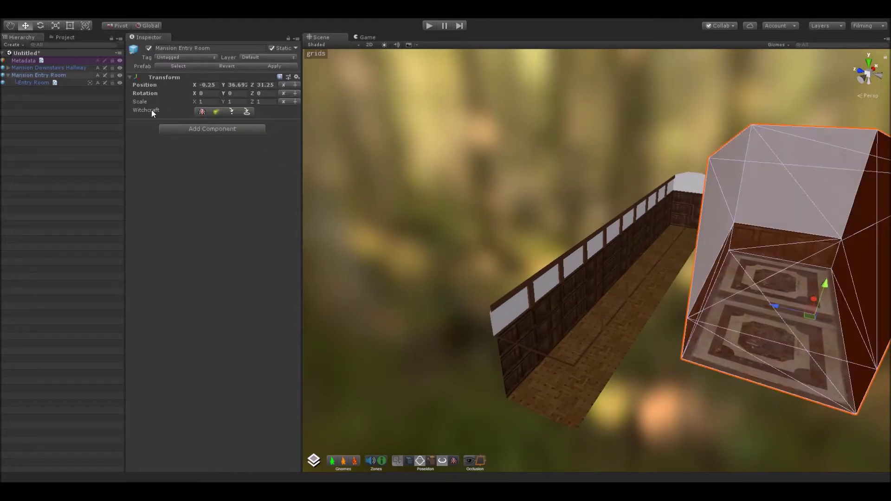
left_click(57, 83)
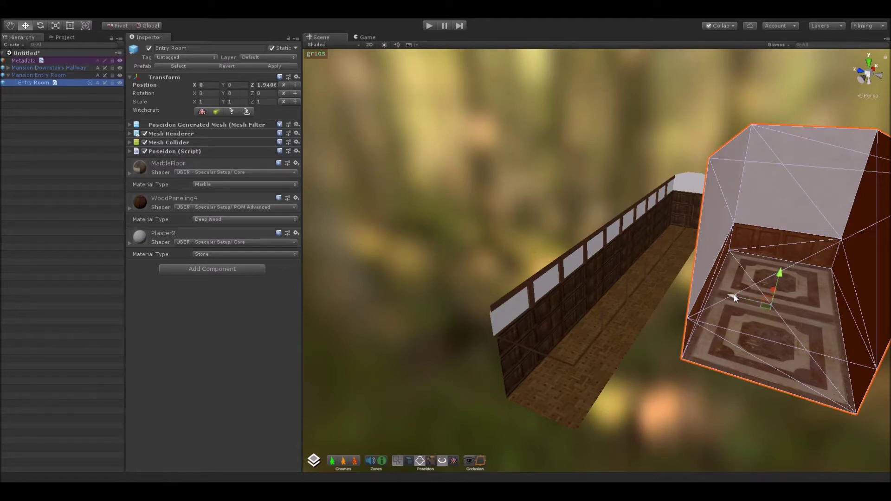
left_click_drag(734, 295, 703, 284)
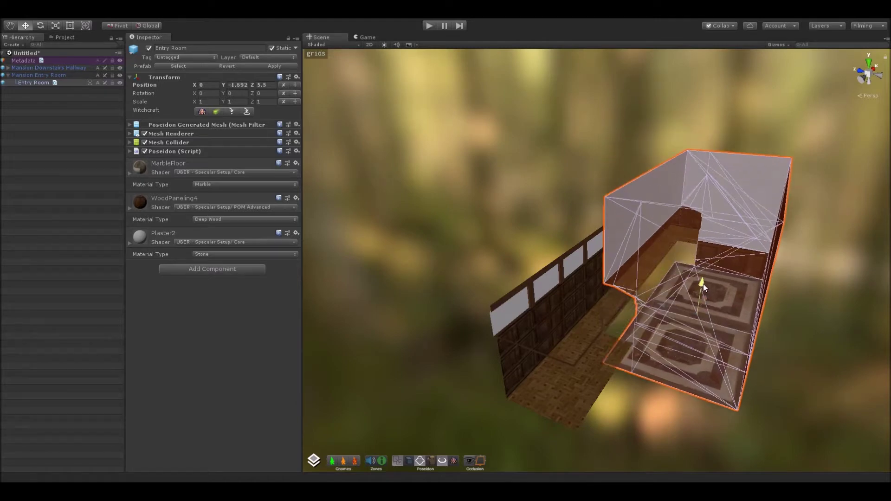
left_click(673, 415)
Step: Lower the parent Mansion Entry Room to Y 35.5 and check its junction with the hallway
right_click_drag(672, 416, 752, 394)
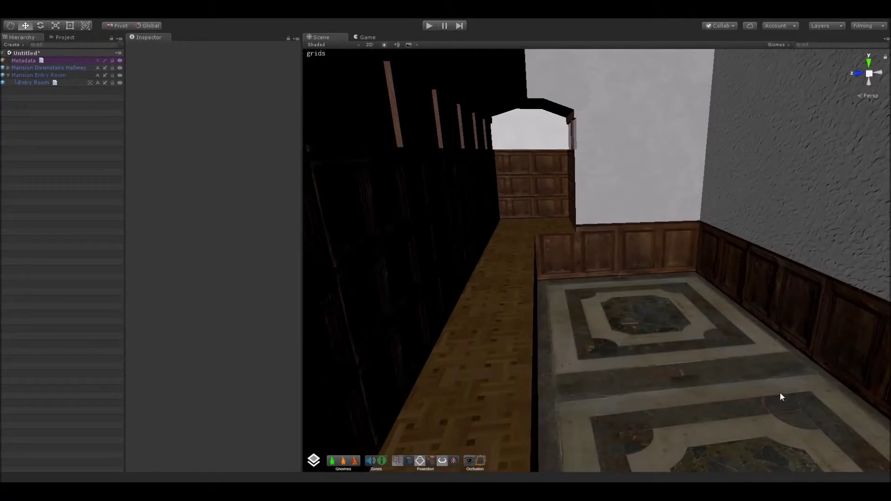
right_click_drag(617, 391, 632, 406)
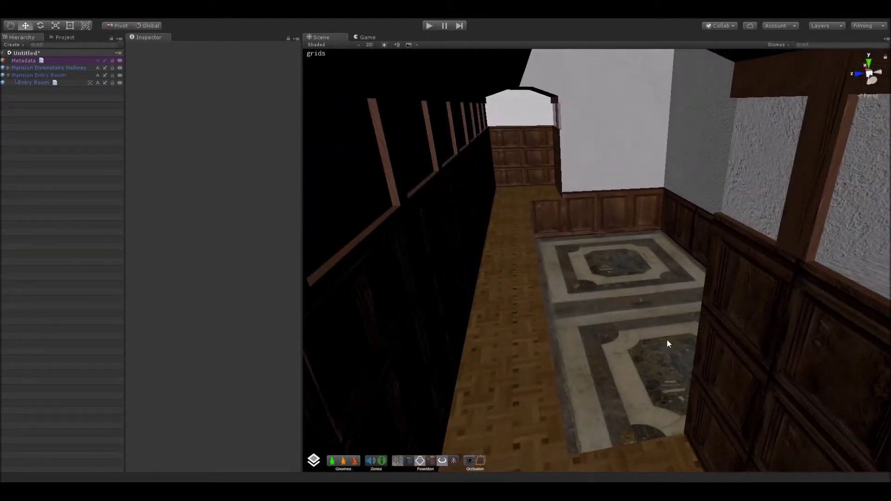
left_click_drag(621, 318, 559, 334, "alt")
left_click(657, 306)
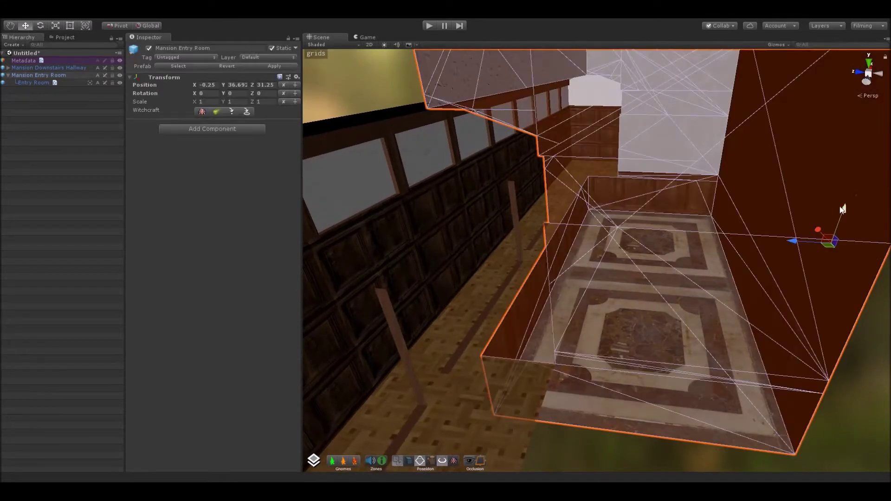
left_click_drag(843, 209, 843, 241)
left_click_drag(618, 294, 715, 291, "alt")
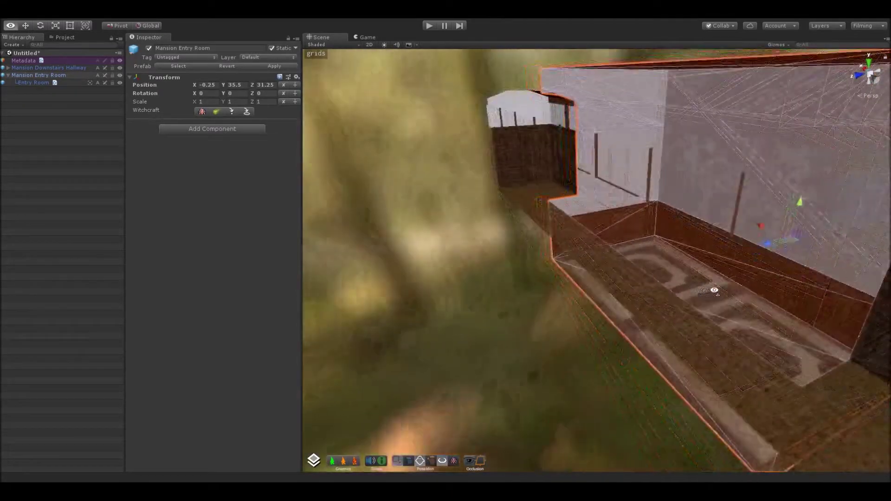
right_click_drag(715, 290, 718, 290)
left_click(525, 361)
right_click_drag(753, 267, 710, 219)
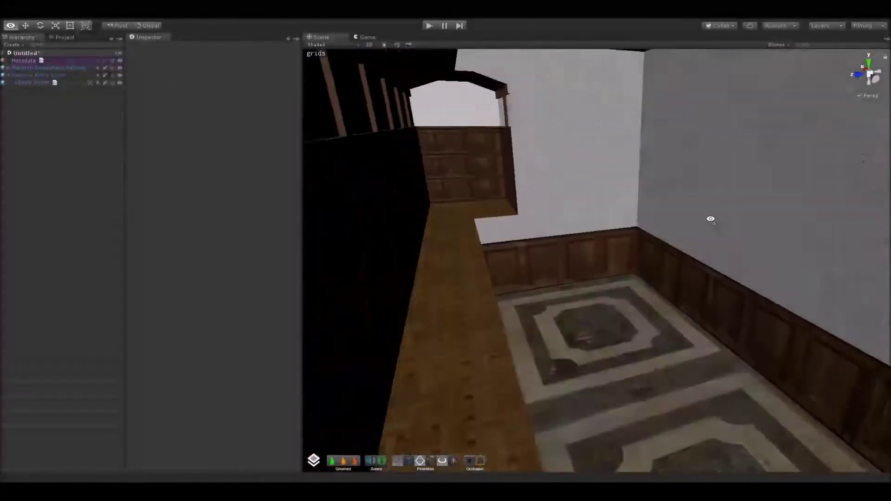
left_click_drag(711, 219, 578, 274, "alt")
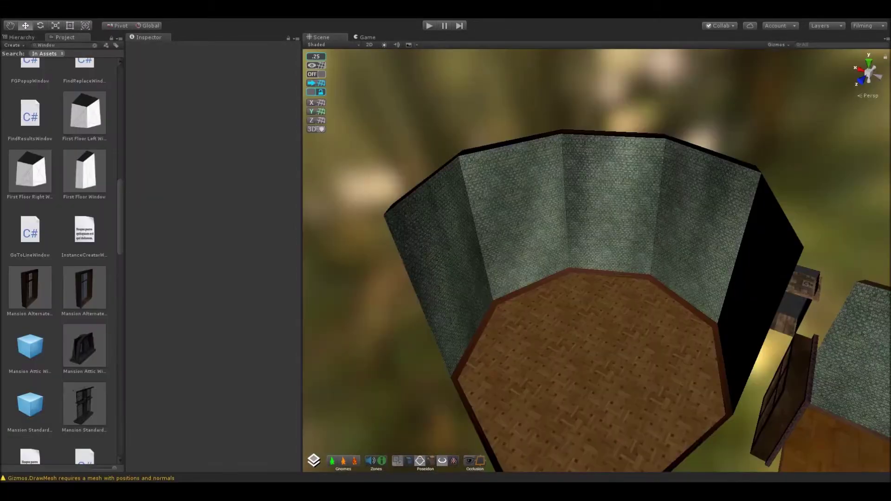
Step: Push the brick Arch into the wall of the octagonal room to cut an arched opening
left_click_drag(569, 234, 481, 328, "alt")
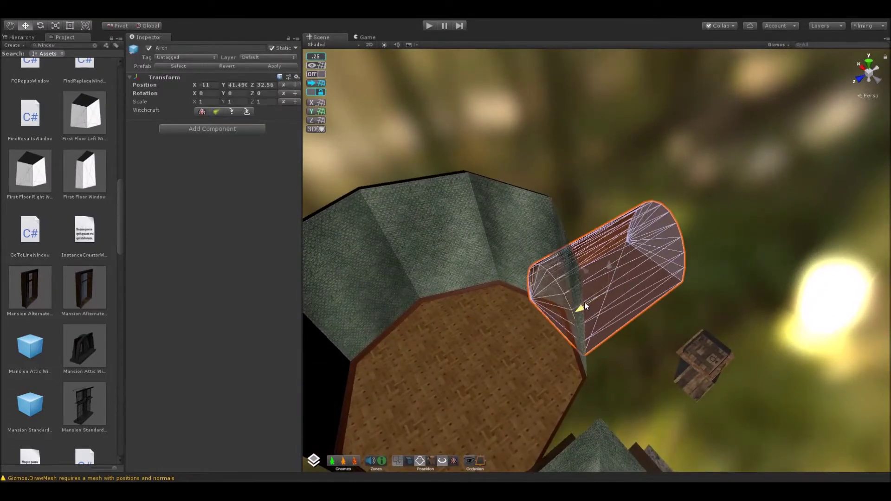
left_click(609, 357)
left_click_drag(609, 358, 622, 342, "alt")
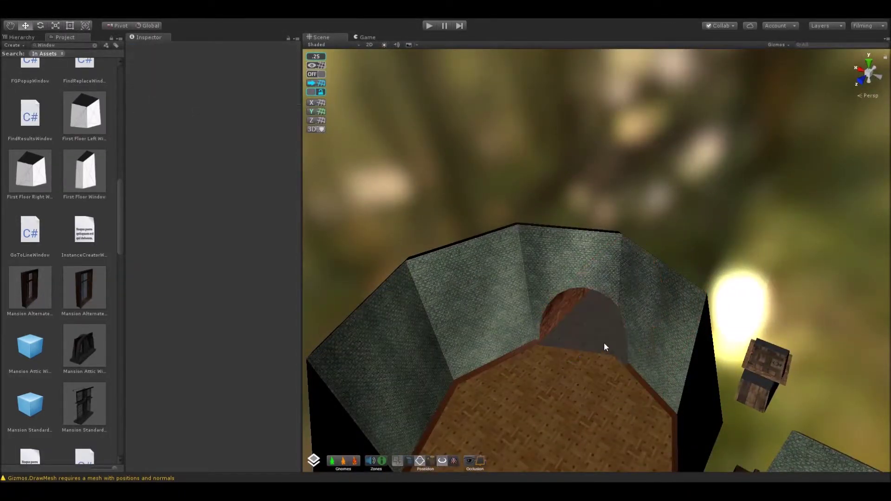
left_click_drag(605, 347, 577, 335, "alt")
left_click(573, 325)
left_click(551, 398)
Step: Raise the Mansion Alternate Window above the floor to about Y 42.47 in the small green-walled room
right_click_drag(551, 399, 460, 398)
key("d")
key("w")
left_click_drag(459, 398, 442, 320, "alt")
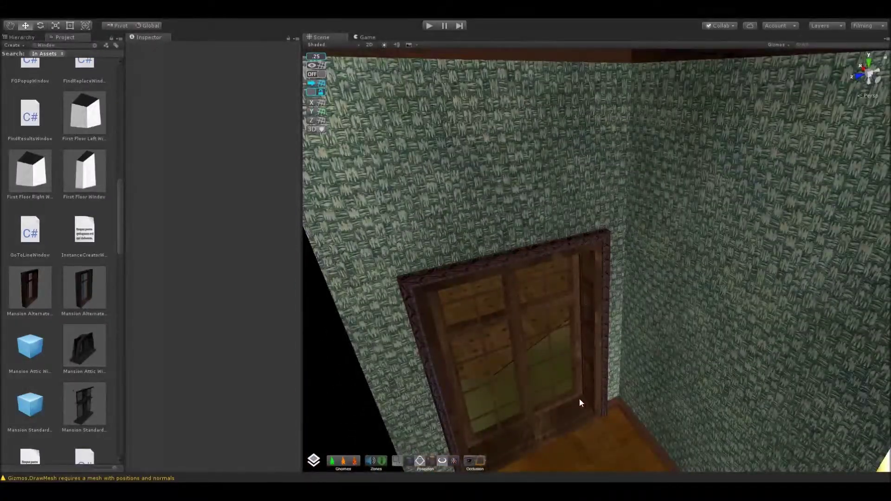
middle_click_drag(580, 400, 562, 365)
left_click(559, 362)
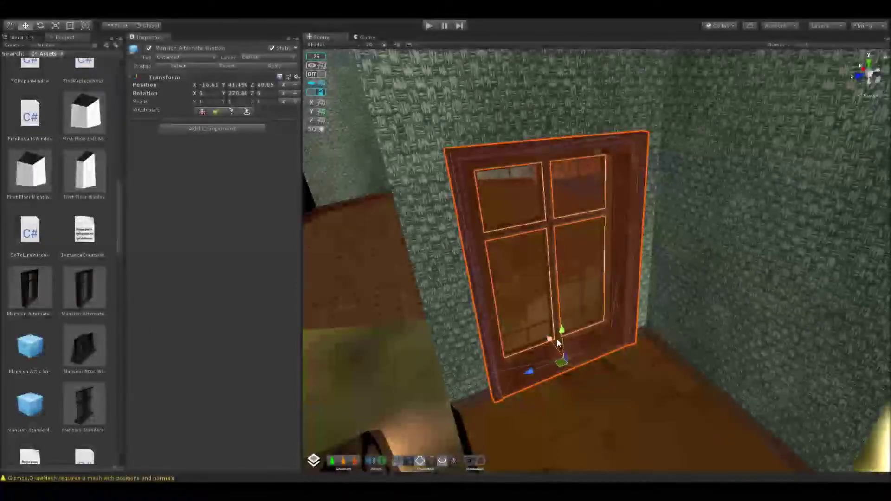
left_click_drag(560, 326, 553, 286)
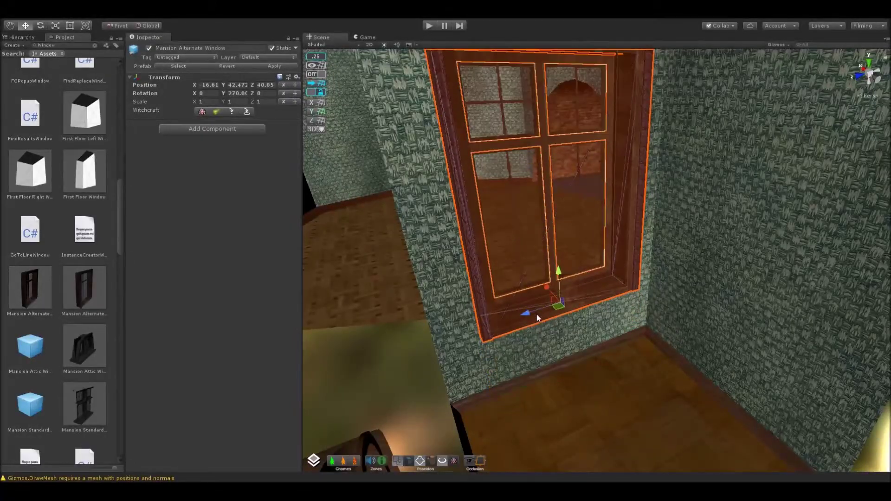
key("s")
right_click_drag(537, 315, 560, 342)
left_click(614, 401)
Step: Set the Mansion Wall Nook into the green side wall of the small room and inspect the recess up close
left_click_drag(614, 401, 511, 364, "alt")
key("w")
right_click_drag(511, 364, 571, 364)
key("s")
key("a")
key("d")
left_click_drag(571, 364, 483, 364, "alt")
scroll(456, 342, "up", 5)
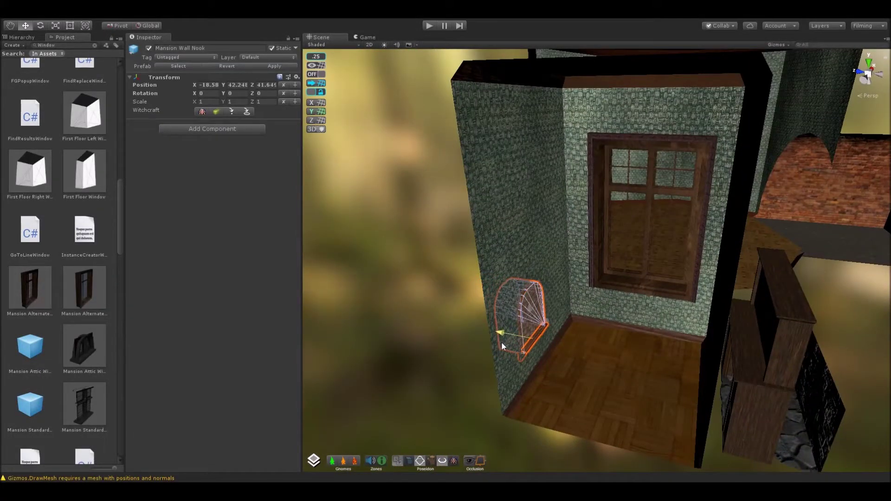
left_click(489, 350)
left_click_drag(489, 350, 469, 369, "alt")
scroll(404, 412, "up", 6)
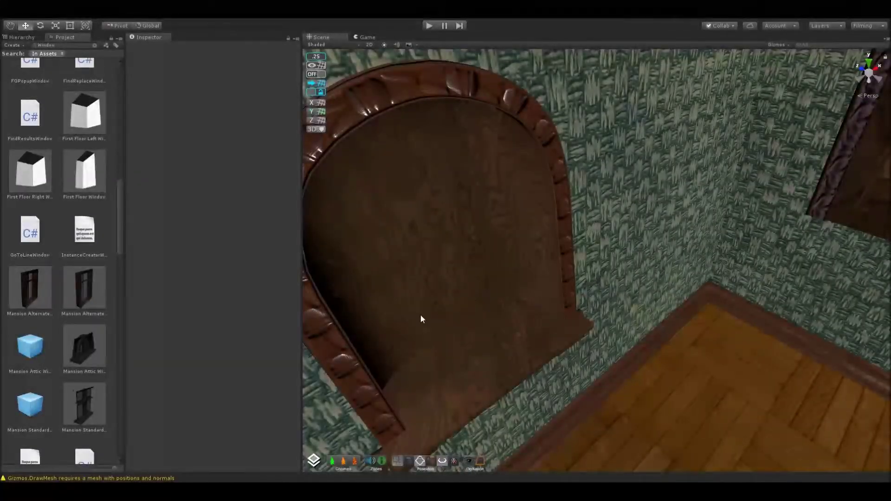
Step: Push the fireplace through the small room's green side wall and check how it meets the wall and floor
left_click_drag(422, 319, 583, 335, "alt")
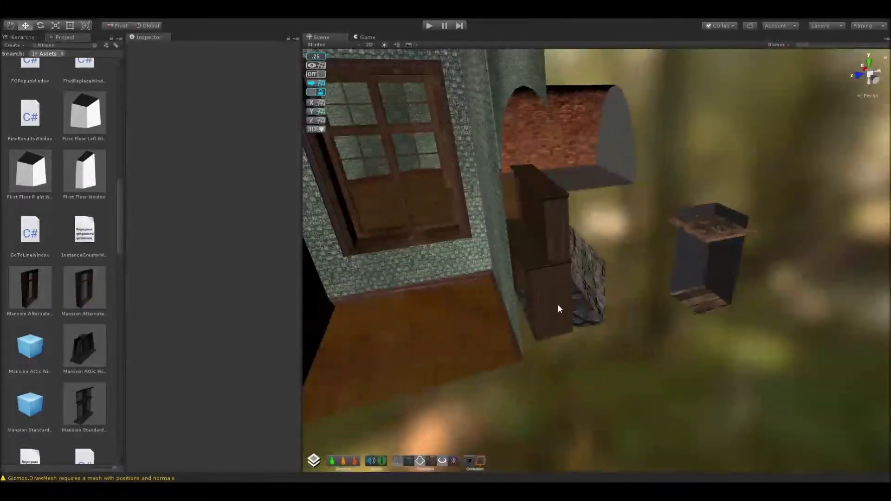
left_click_drag(498, 313, 481, 316)
left_click(521, 367)
left_click_drag(521, 368, 599, 387, "alt")
key("w")
right_click_drag(599, 387, 611, 408)
key("s")
right_click_drag(669, 390, 591, 403)
key("a")
left_click_drag(592, 403, 638, 391, "alt")
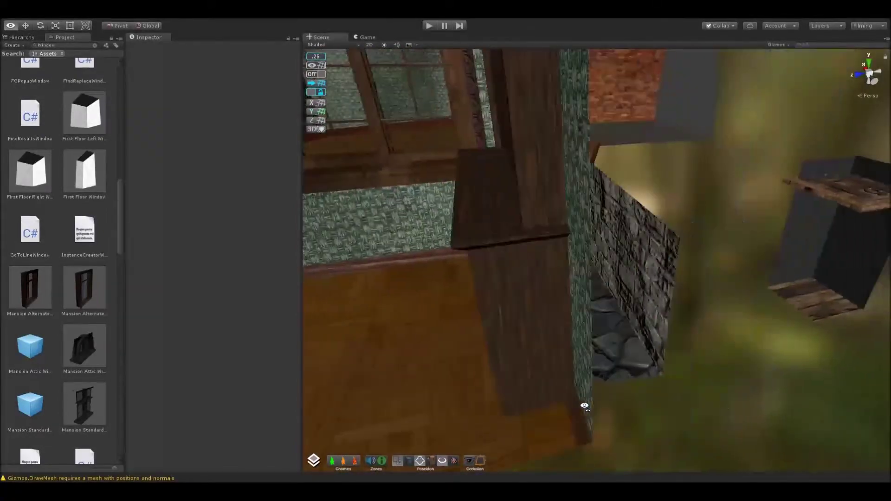
Step: Move the wooden trapdoor into the parquet floor of the octagonal room
right_click_drag(584, 406, 532, 298)
left_click(568, 363)
left_click_drag(612, 288, 409, 253)
left_click(506, 303)
right_click_drag(507, 303, 399, 292)
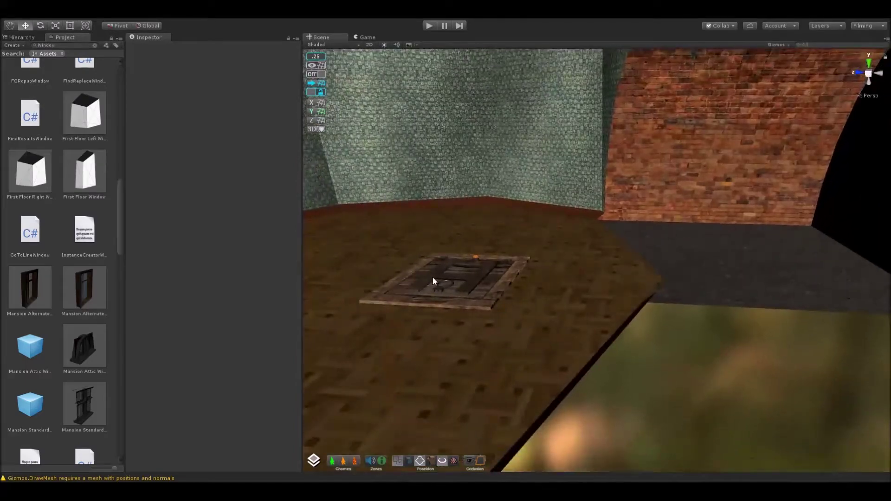
Step: Rotate the wooden trapdoor's hatch in the parquet floor and look at the opening beneath it
left_click(482, 278)
key("e")
left_click_drag(458, 264, 463, 227)
right_click_drag(464, 228, 563, 291)
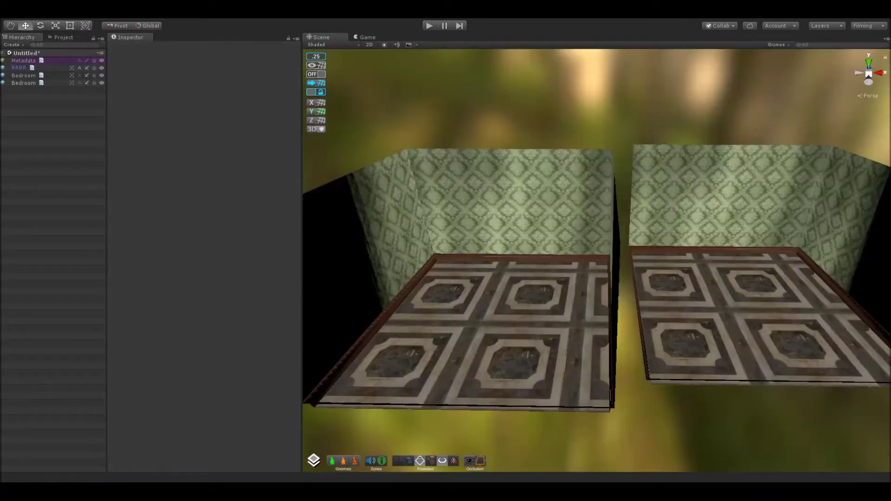
Step: Slide one Bedroom along X to about -0.73 so it overlaps the other bedroom, and inspect the floor seam
right_click_drag(520, 342, 553, 352)
key("w")
key("a")
left_click(553, 353)
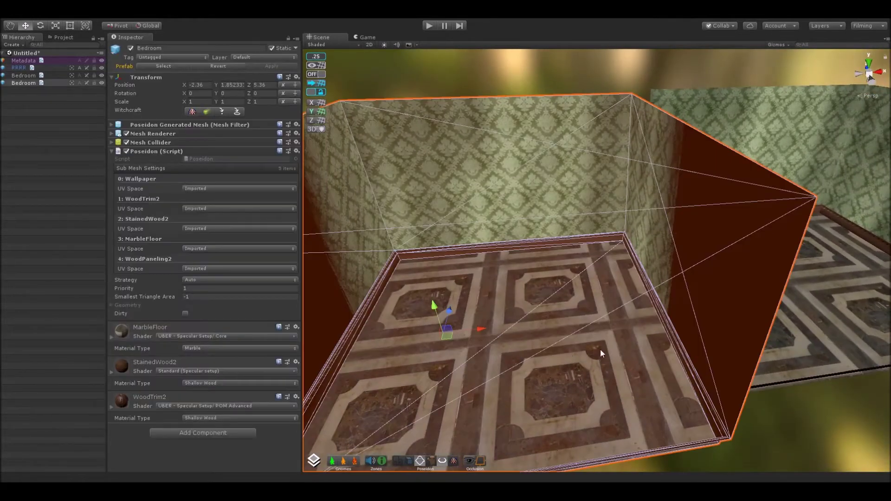
left_click_drag(479, 331, 548, 315)
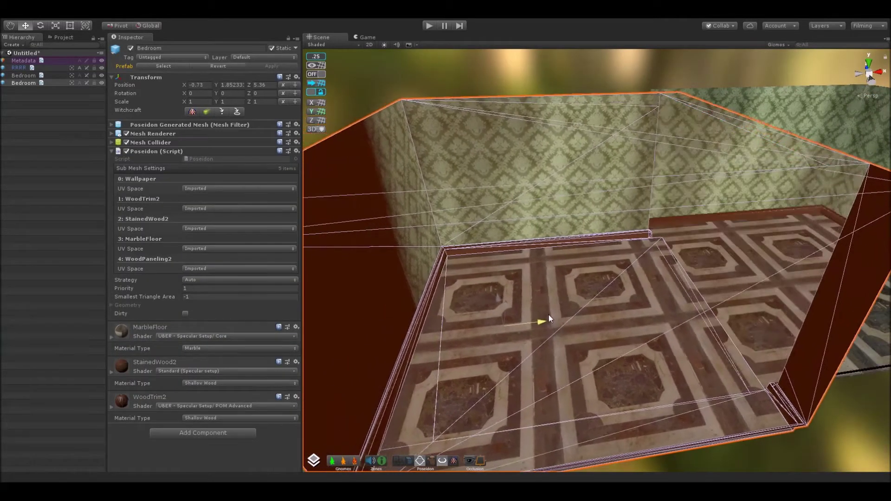
left_click(709, 467)
right_click_drag(709, 466, 646, 430)
key("d")
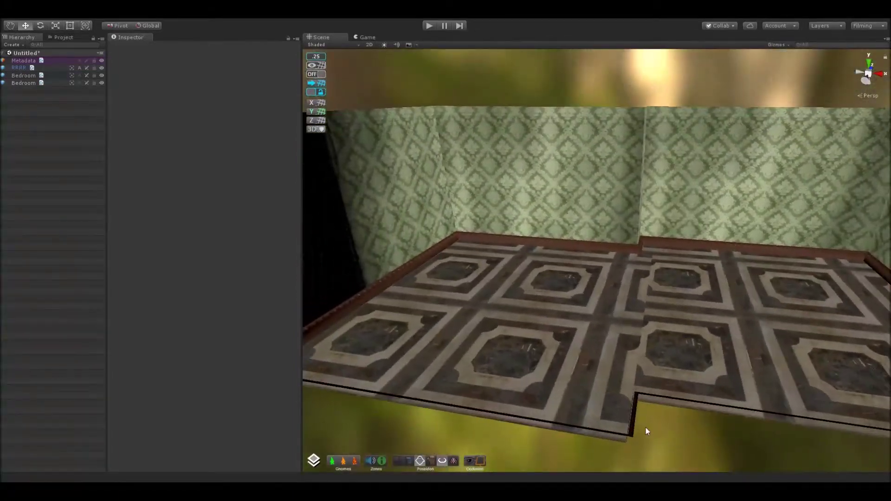
Step: Set the MarbleFloor UV Space of both bedrooms to World Space, and slide one bedroom back along Z to check the floor pattern
left_click(587, 371)
left_click(721, 350, "shift")
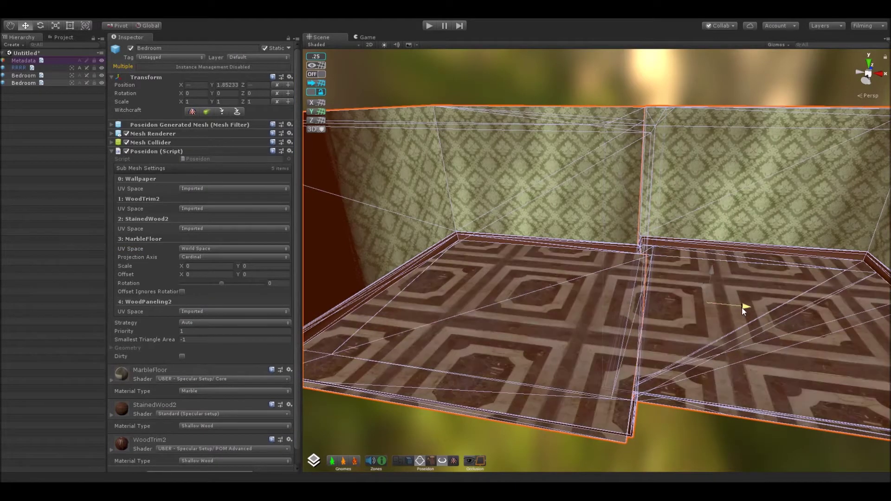
left_click(483, 346)
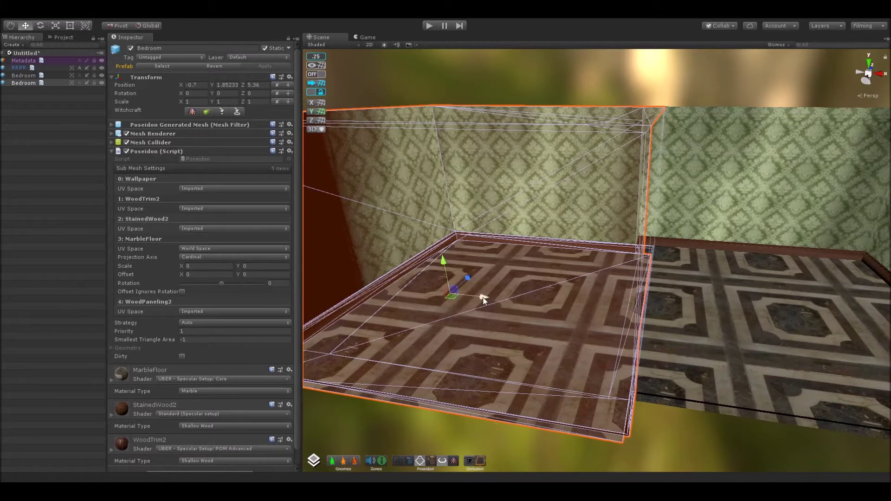
left_click_drag(468, 279, 512, 213)
left_click(519, 377)
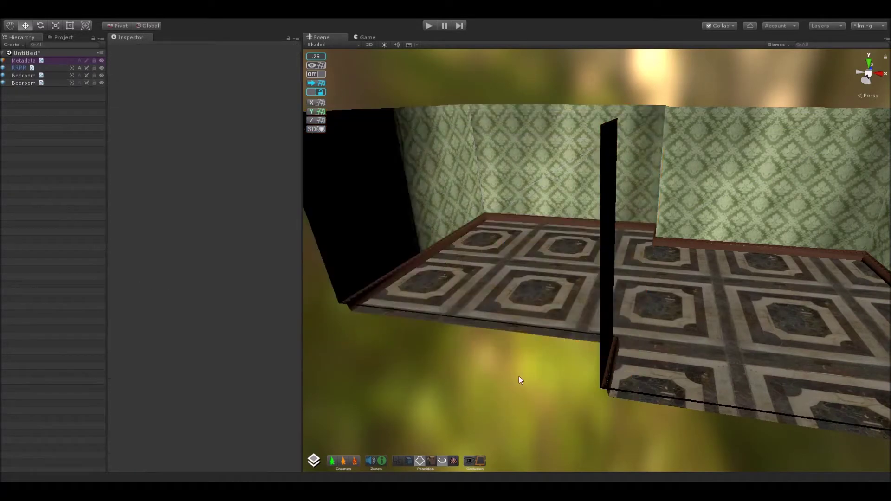
key("w")
right_click_drag(519, 378, 444, 369)
Step: Scale the RRRR cube uniformly to about 3.77 and move it to check how its letter texture behaves
right_click_drag(425, 314, 553, 374)
left_click(552, 374)
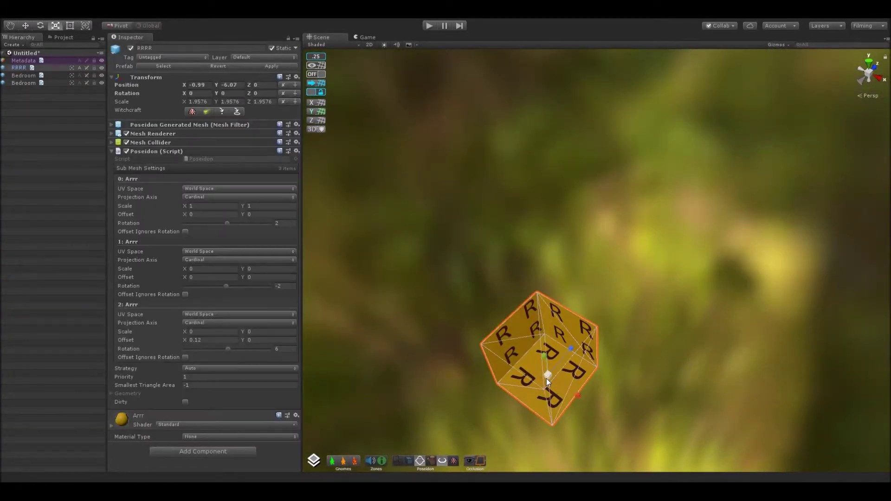
left_click_drag(547, 378, 510, 363)
key("w")
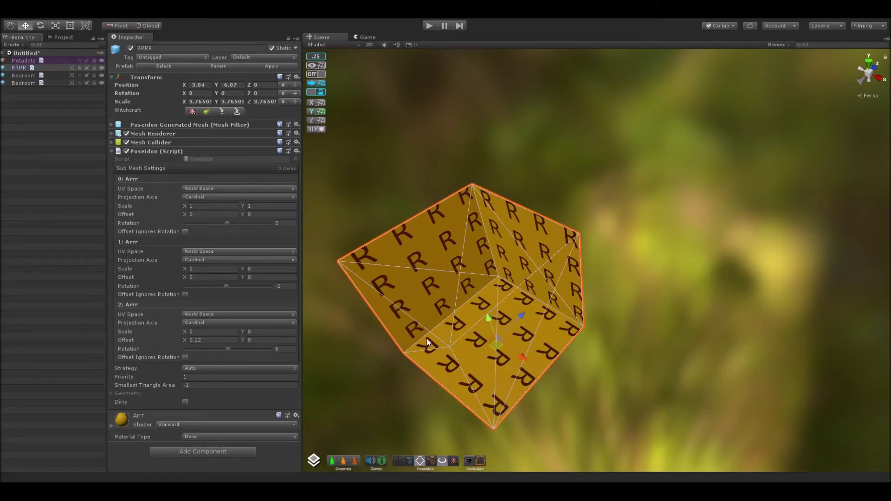
left_click_drag(495, 346, 510, 371)
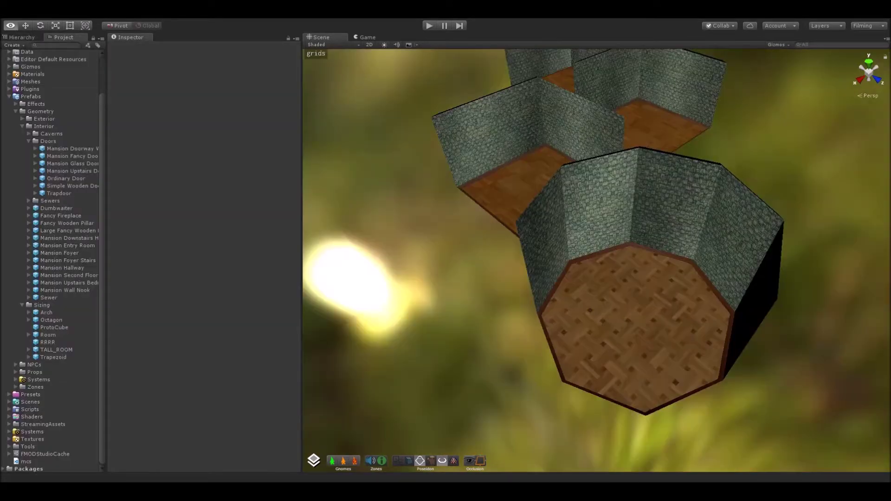
Step: Scale Room (1) to about 2.35 in X and 2.81 in Z so it overlaps the neighbouring rooms
left_click_drag(591, 251, 828, 198, "alt")
key("s")
right_click_drag(828, 198, 836, 163)
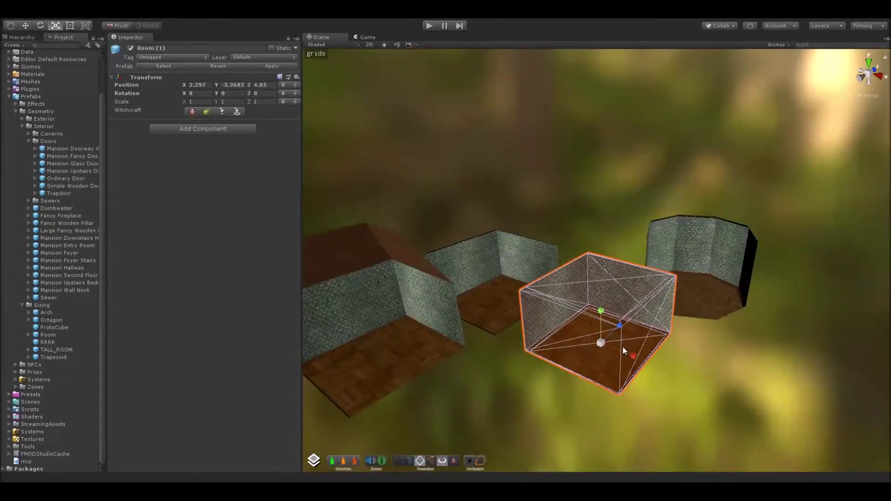
left_click_drag(640, 359, 669, 282)
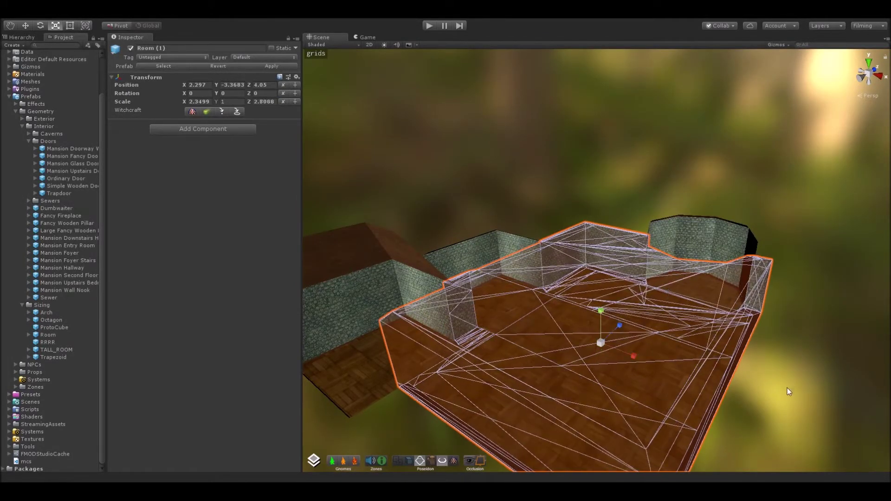
left_click(788, 388)
Step: Stretch TALL_ROOM vertically to a Y scale of about 2.64
right_click_drag(784, 388, 370, 322)
key("w")
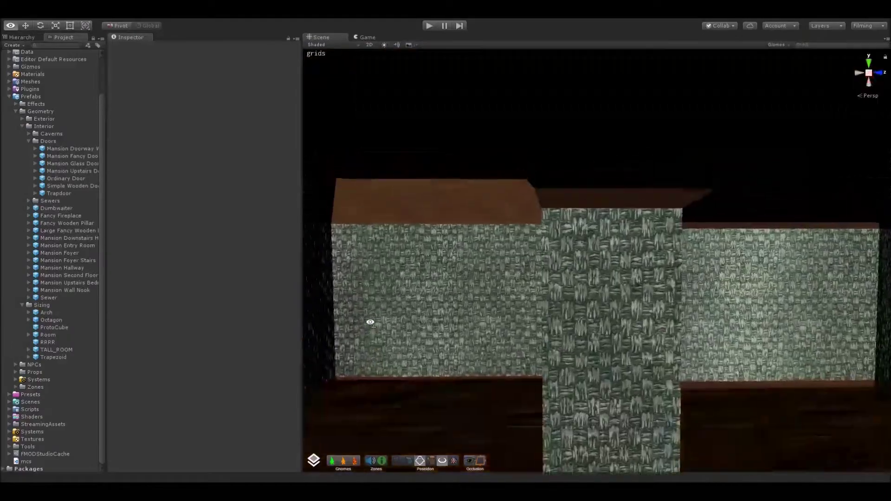
left_click(444, 340)
left_click_drag(390, 409, 389, 384)
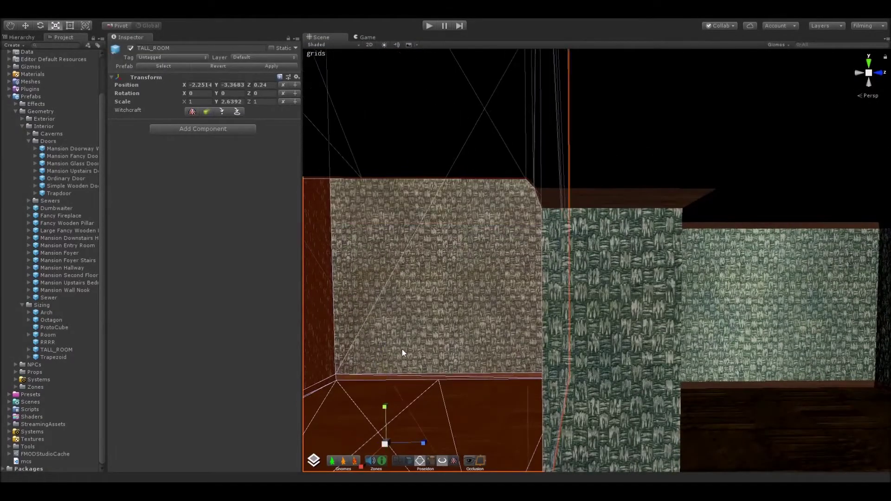
Step: Stretch the small Room beside TALL_ROOM along Z to a scale of about 1.55
key("s")
right_click_drag(402, 351, 498, 353)
left_click(498, 353)
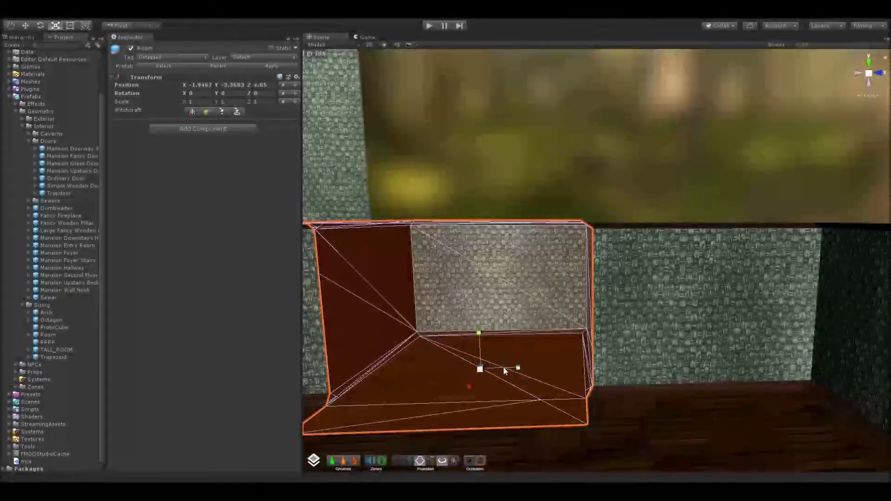
left_click_drag(517, 368, 549, 401)
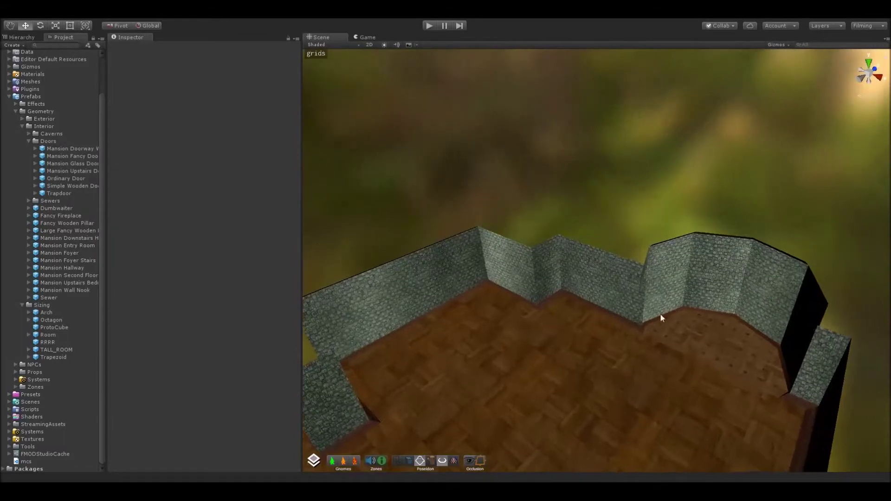
Step: Move the stretched small Room to a new position against the large parquet-floored room
right_click_drag(532, 317, 430, 332)
left_click(606, 292)
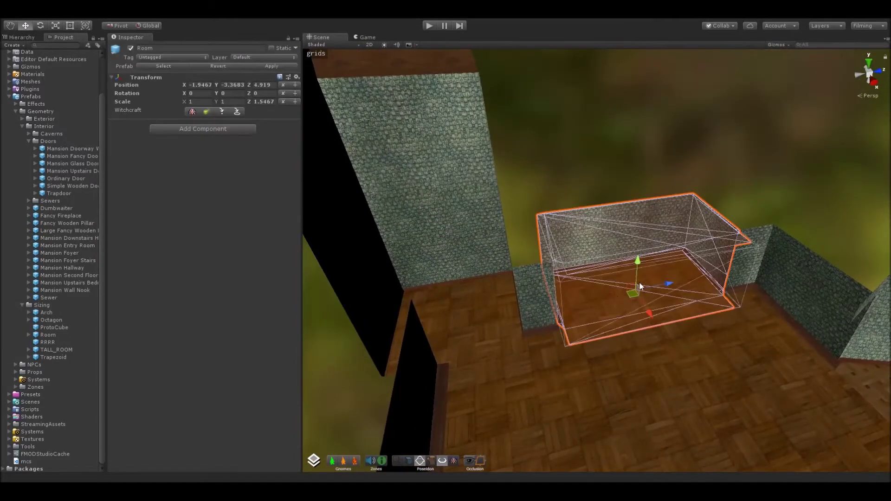
left_click_drag(640, 286, 660, 341)
left_click(714, 229)
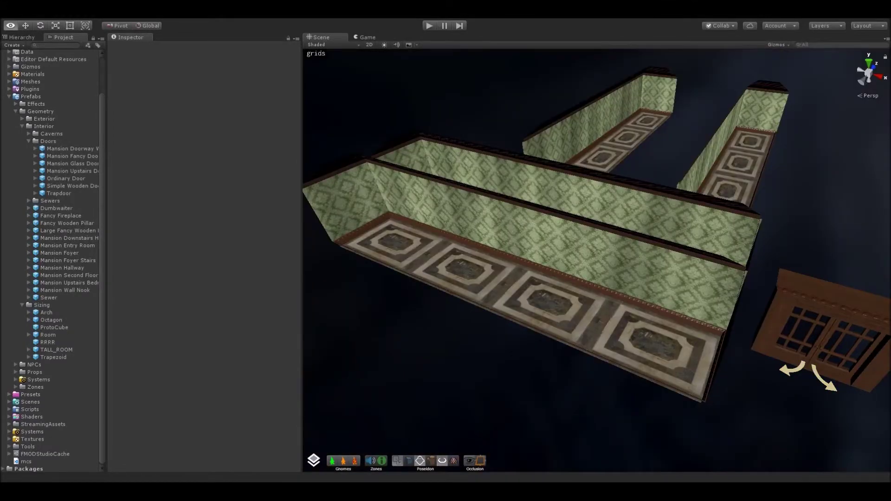
Step: Move Mansion Hallway (2) into the end of the crossing hallway and inspect the wall trim at the joined corner
right_click_drag(575, 218, 557, 215)
key("w")
left_click(690, 214)
left_click_drag(767, 181, 746, 191)
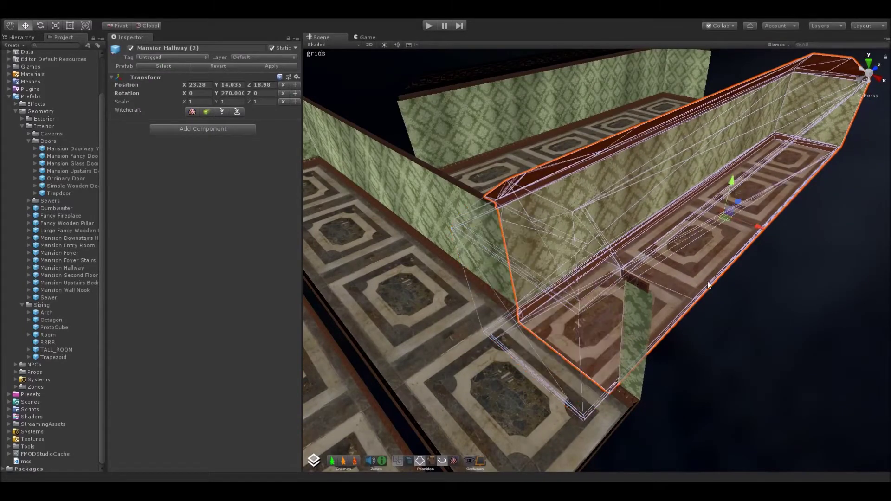
left_click(717, 368)
key("w")
right_click_drag(717, 369, 679, 202)
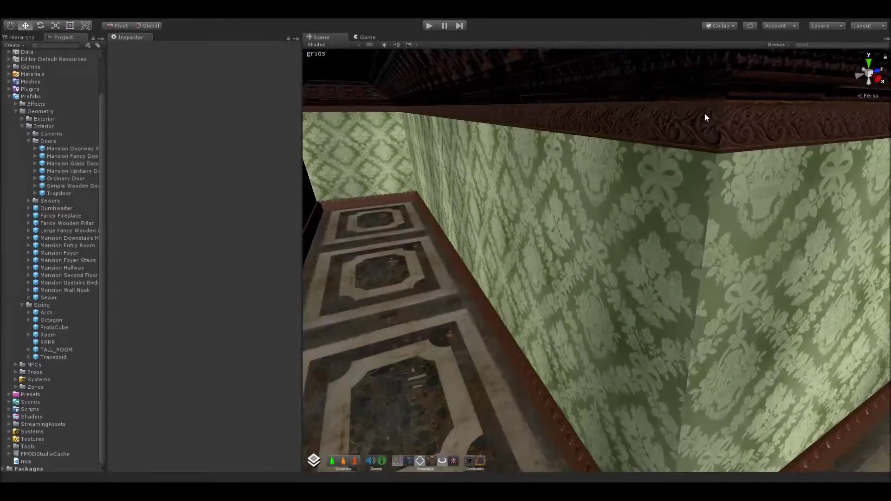
right_click_drag(689, 291, 651, 382)
Step: Slide Mansion Hallway (3) lengthwise through the two parallel hallways to about Z 9.63
left_click(782, 229)
right_click_drag(782, 230, 817, 234)
left_click_drag(826, 192, 664, 266)
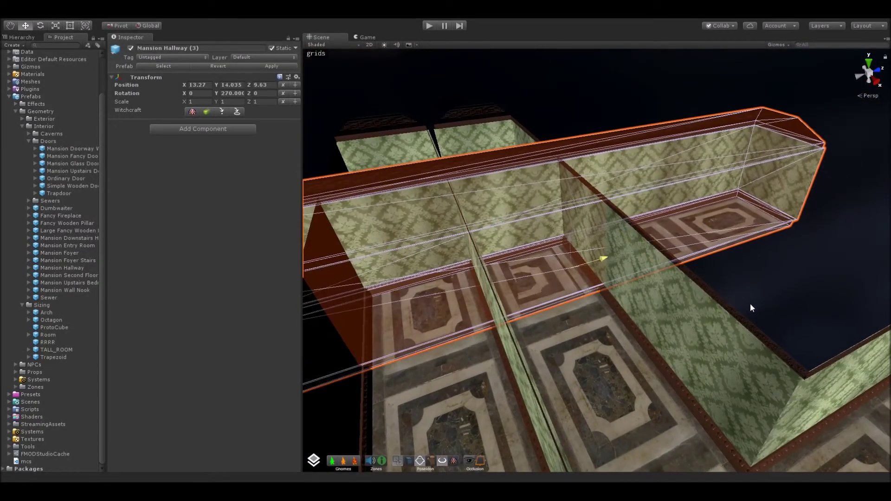
left_click(746, 289)
Step: Move the Mansion Glass Door into the wall between the parallel hallways, at about X 21.98, and view the doorway
right_click_drag(745, 288, 483, 311)
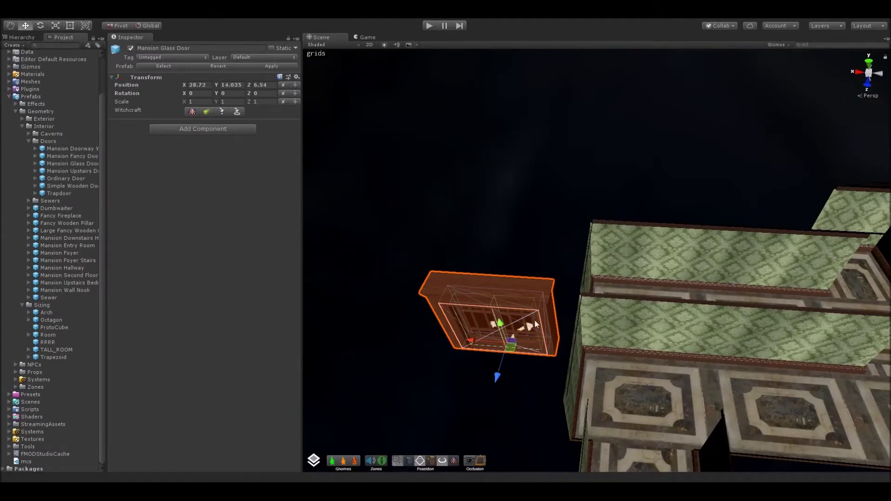
left_click_drag(578, 336, 633, 334)
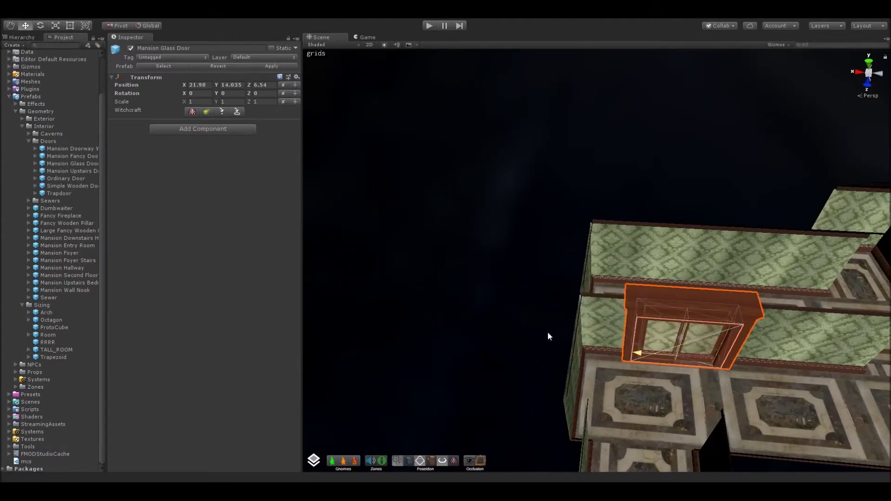
left_click(449, 345)
right_click_drag(449, 345, 669, 228)
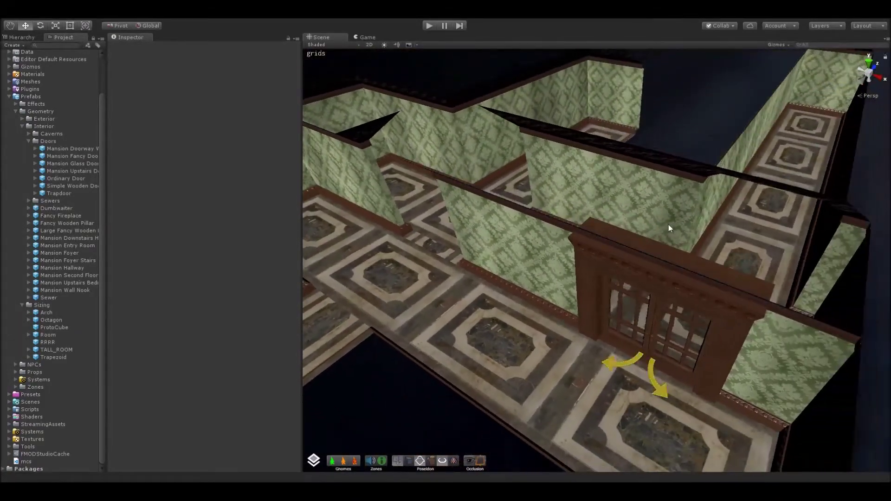
Step: Slide the Mansion Glass Door along the hallway wall to about X 20.53
left_click(690, 293)
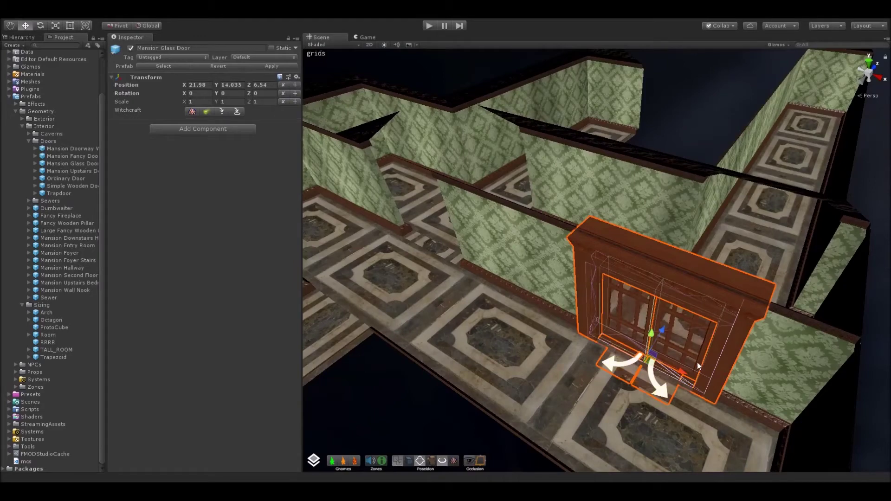
left_click_drag(716, 384, 720, 387)
right_click_drag(710, 371, 695, 351)
left_click_drag(671, 340, 529, 339)
right_click_drag(538, 377, 579, 392)
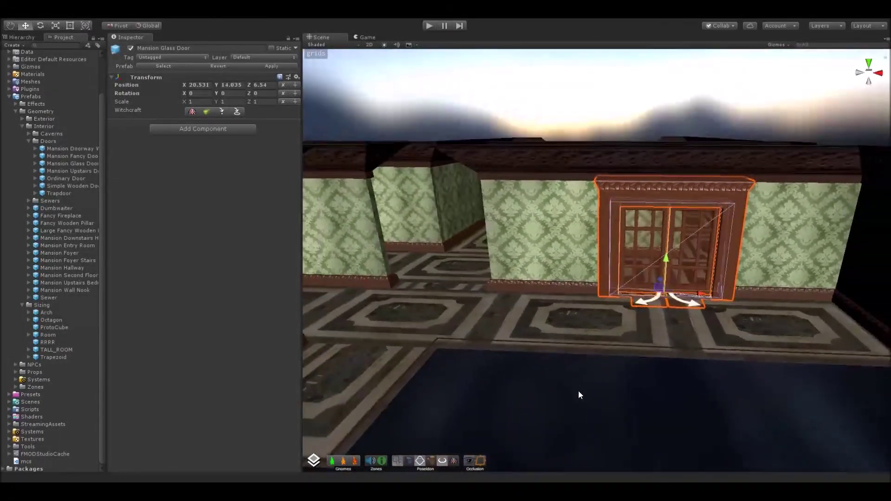
left_click(581, 396)
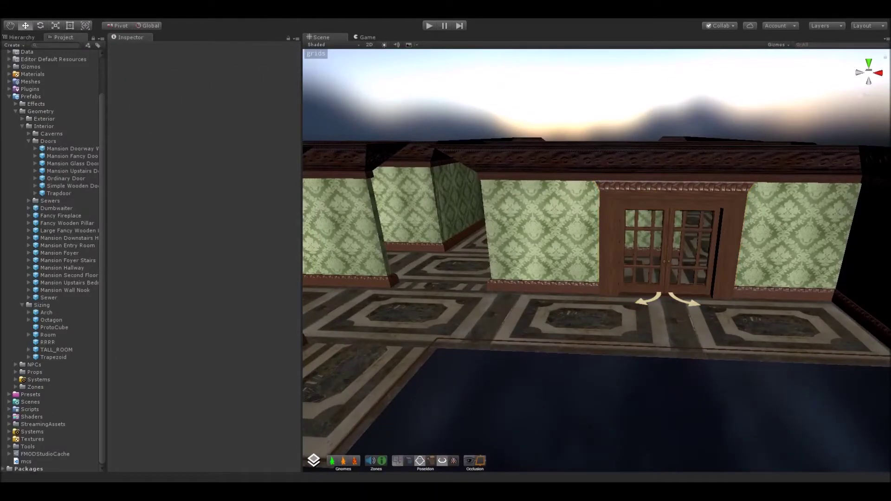
Step: Run the sewer level in play mode and walk through its candlelit stone tunnels and arches
key("ctrl+p")
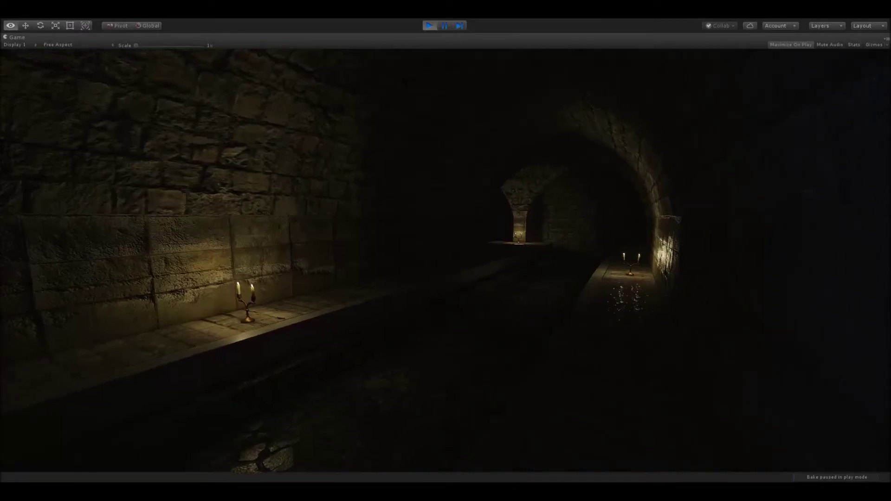
key("w")
key("w")
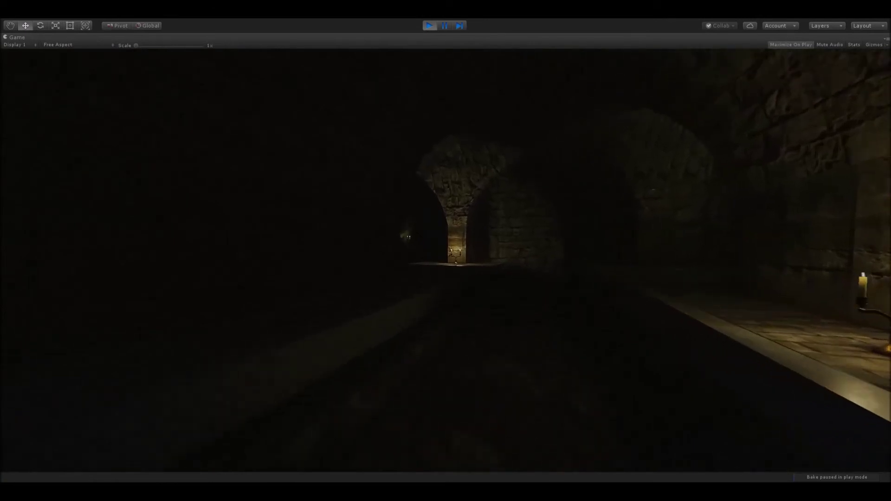
key("w")
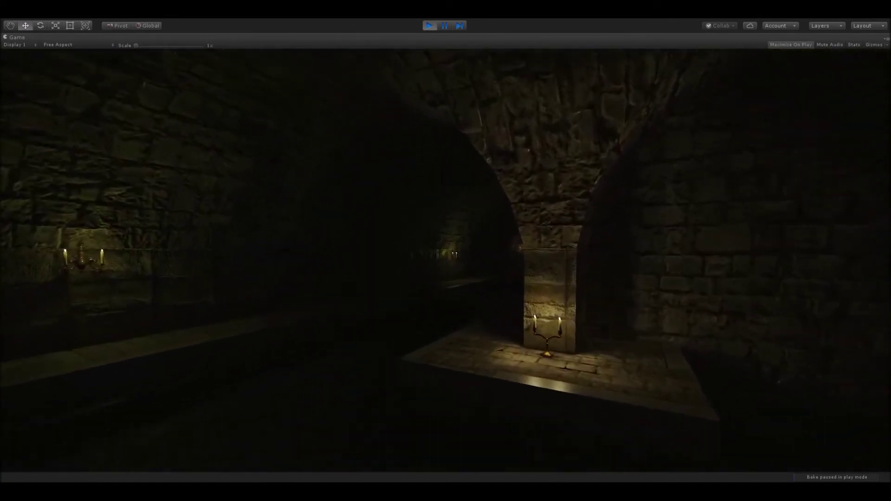
key("w")
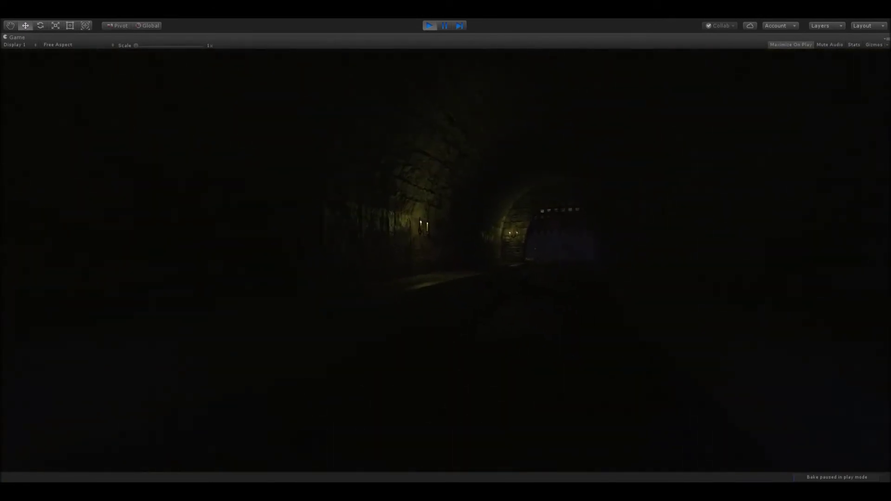
key("w")
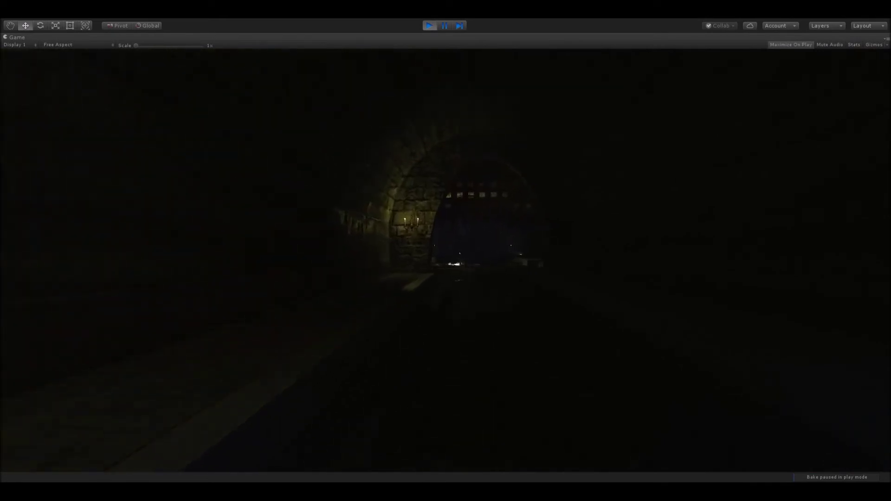
key("w")
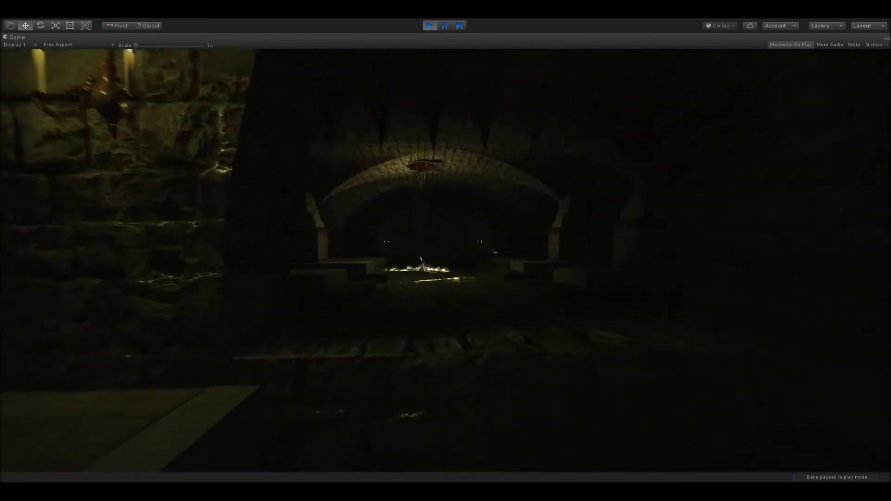
key("w")
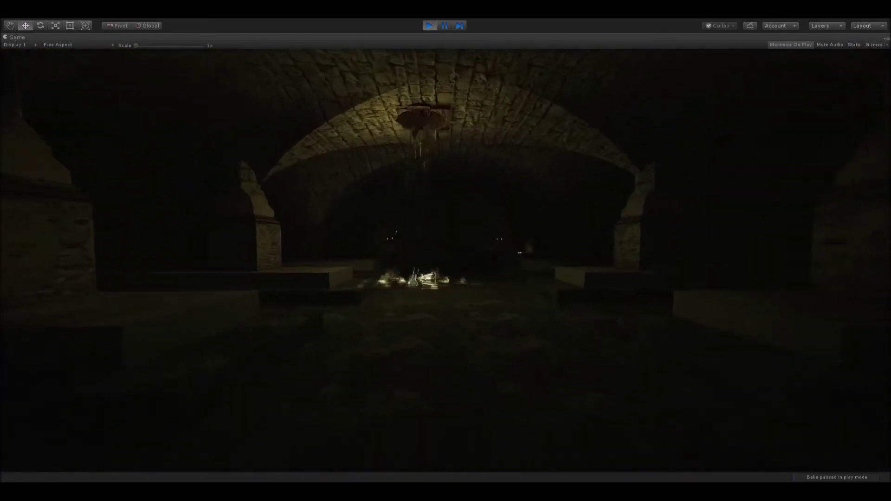
key("w")
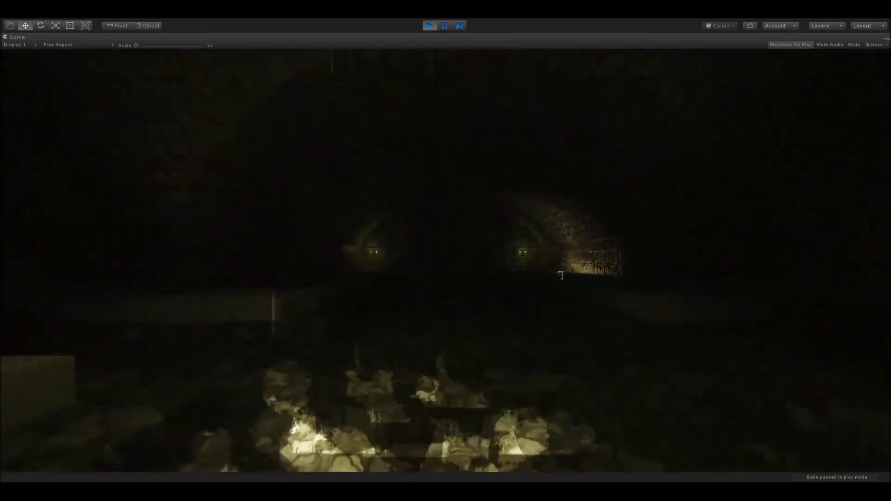
key("w")
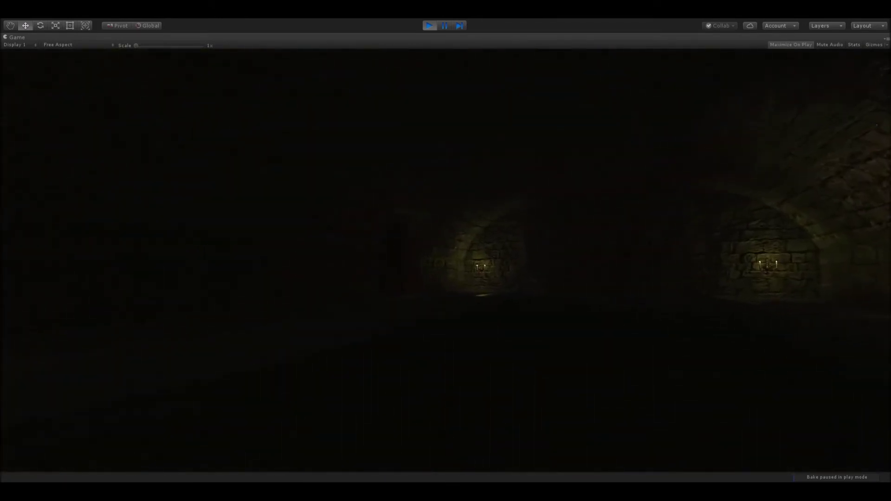
key("w")
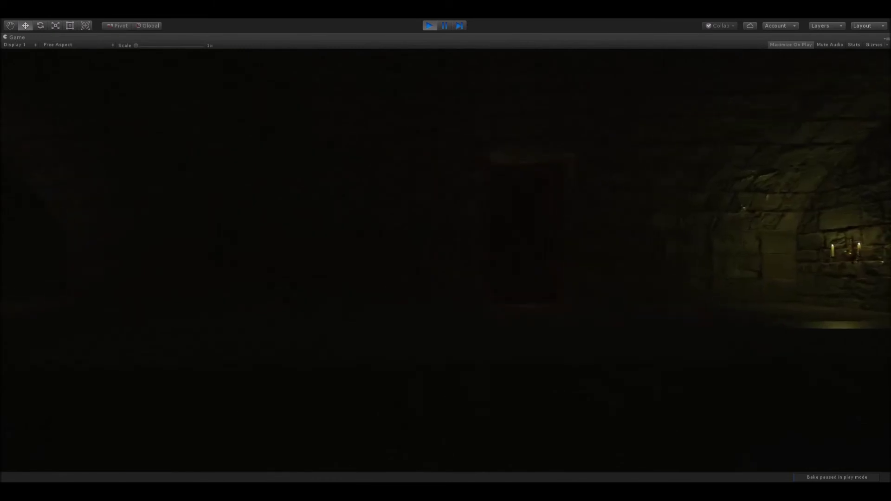